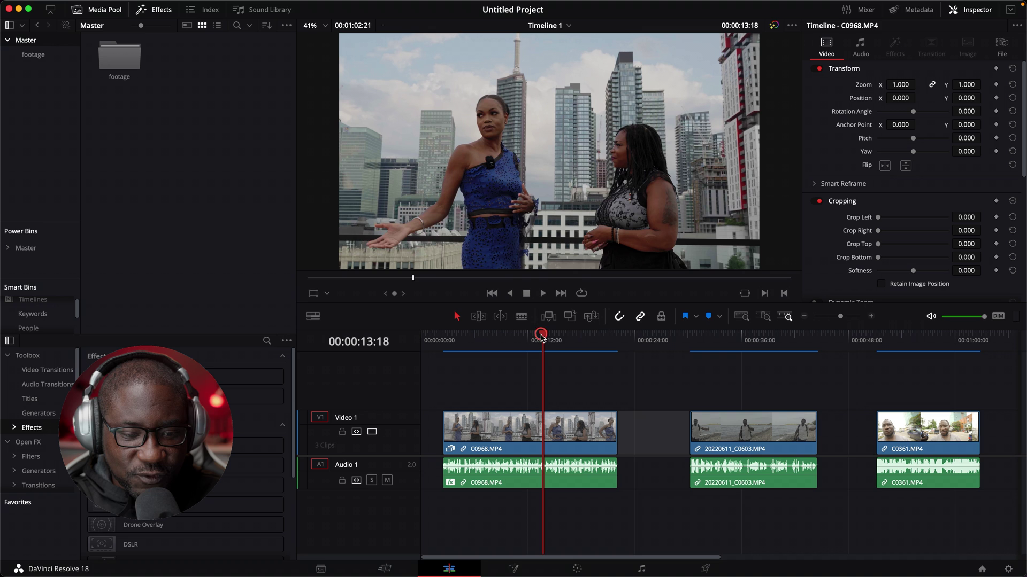
Move the playhead back to about 00:00:12, stop playback and show clip C0968's audio settings.
drag(544, 336, 532, 338)
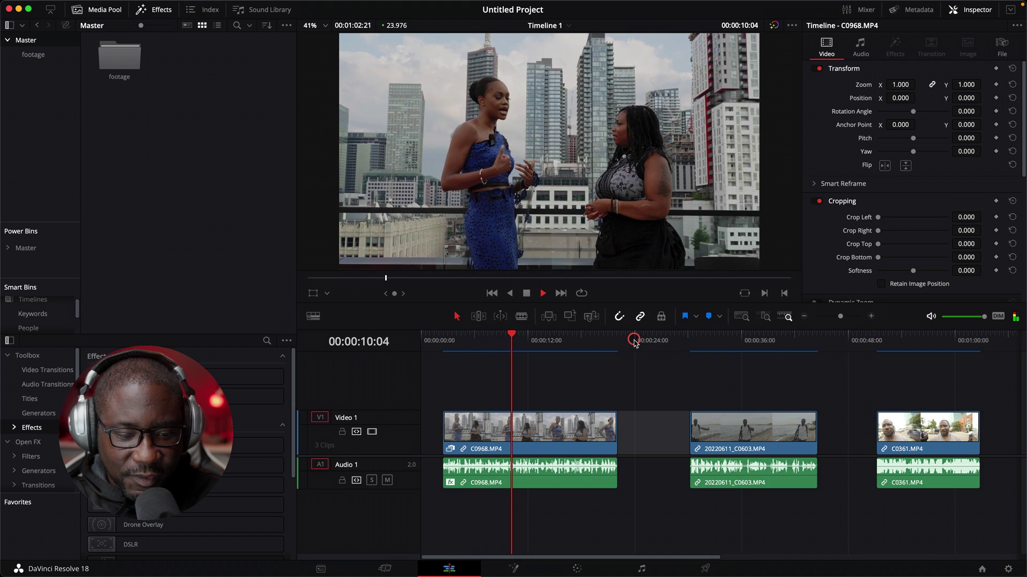
key(space)
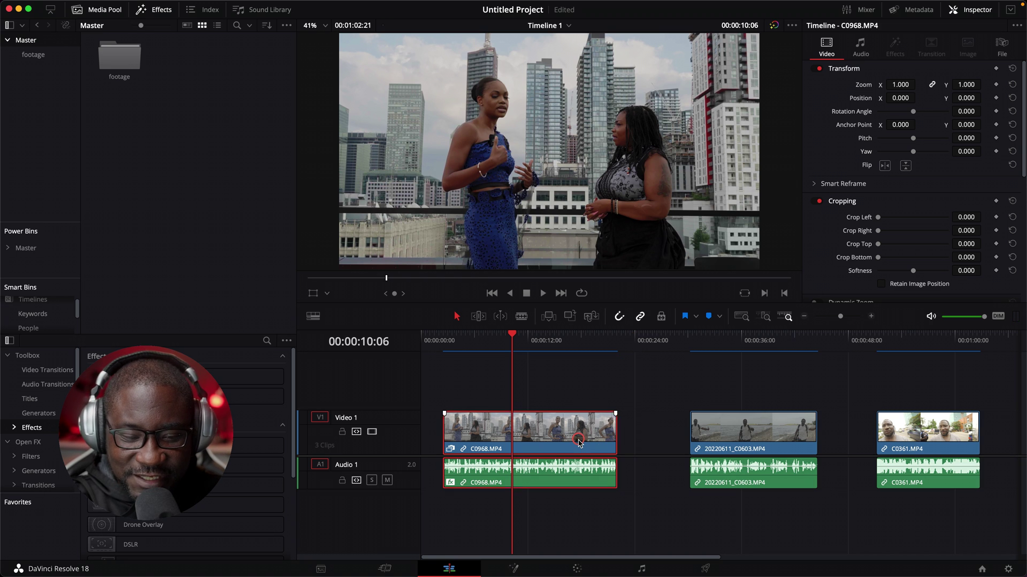
key(ctrl+z)
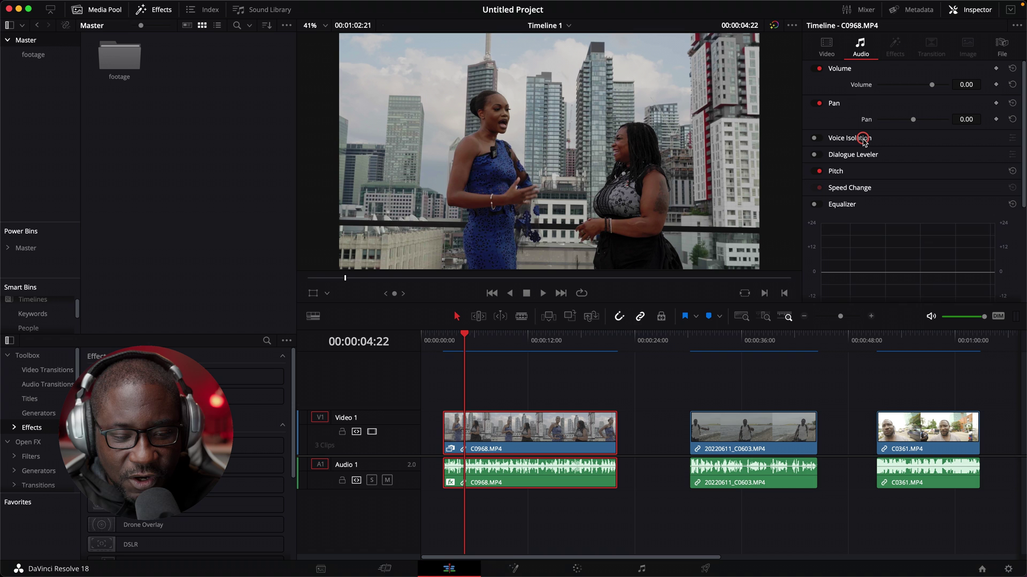
Play clip C0968 while toggling its Voice Isolation on, off and on again.
key(space)
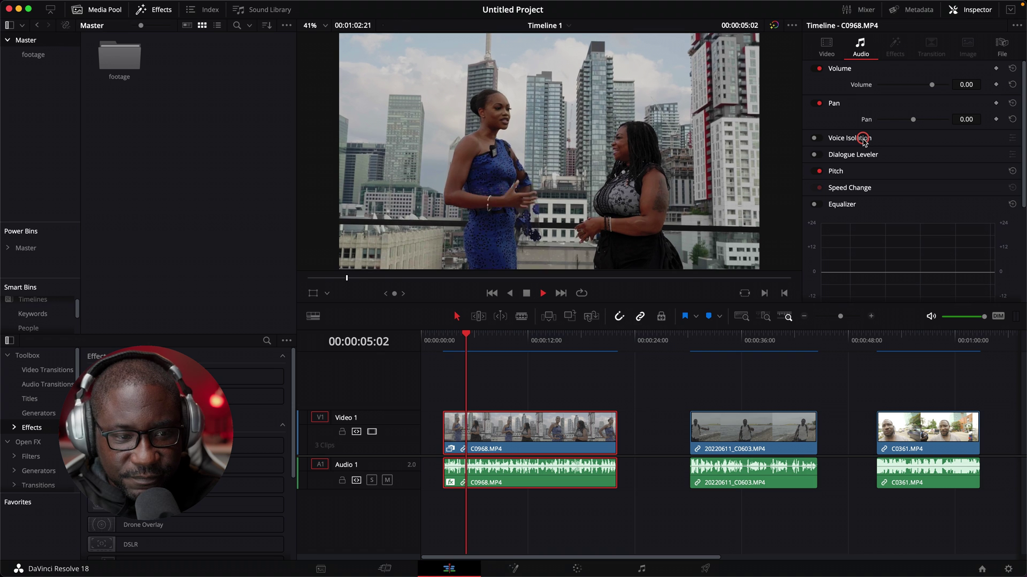
click(817, 138)
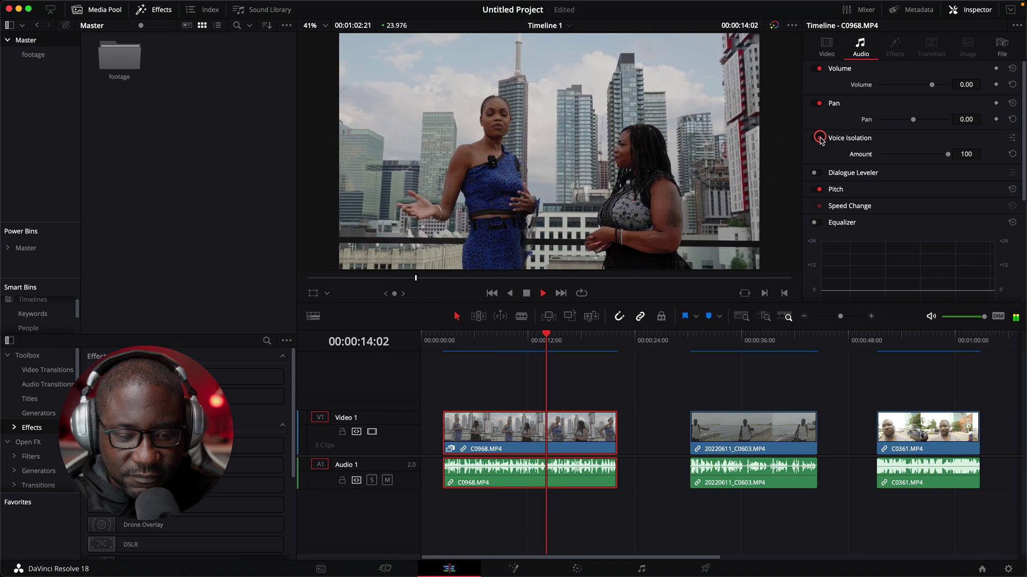
click(819, 138)
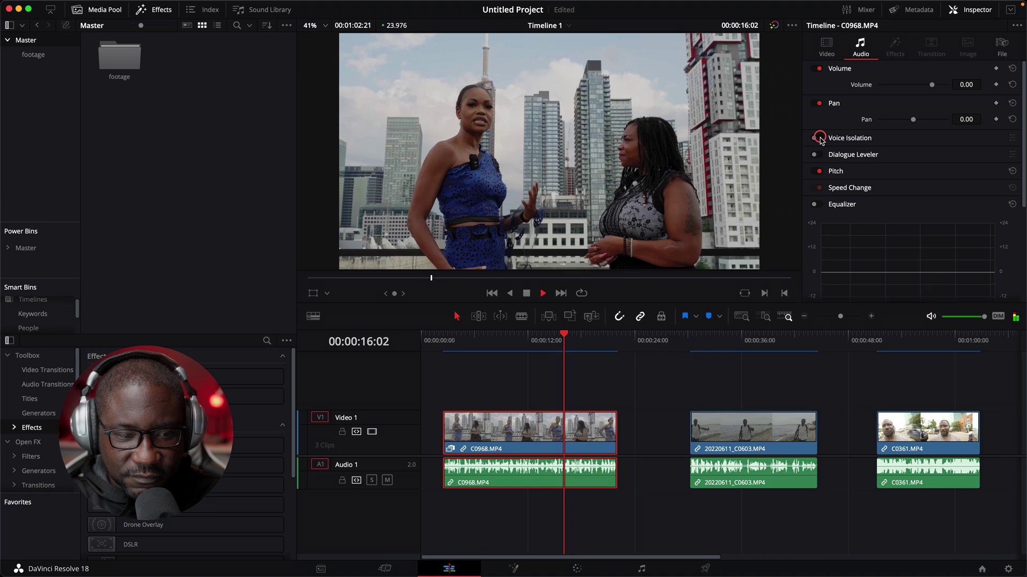
click(820, 138)
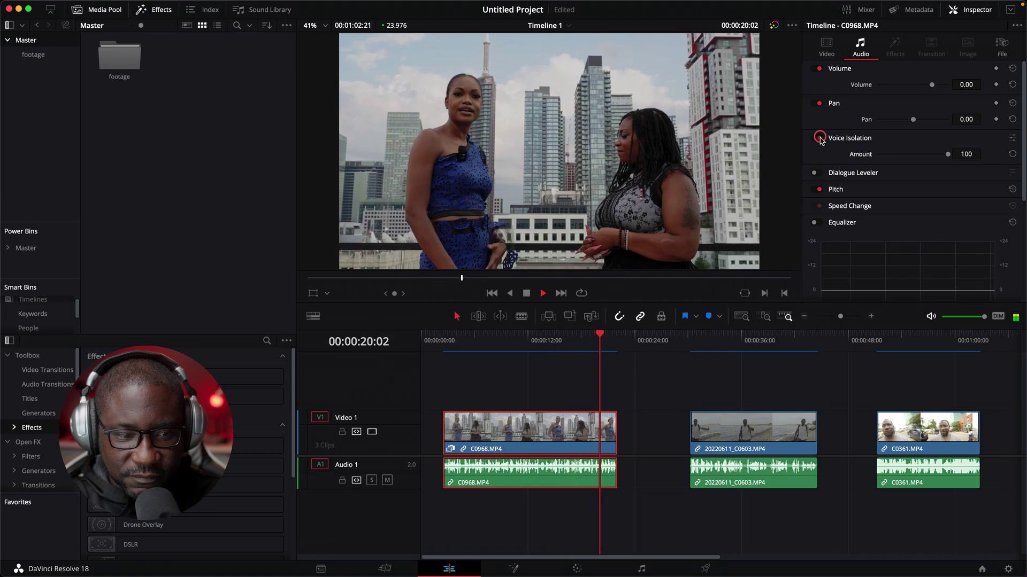
Replay C0968 from near its start to hear Voice Isolation at Amount 100.
key(space)
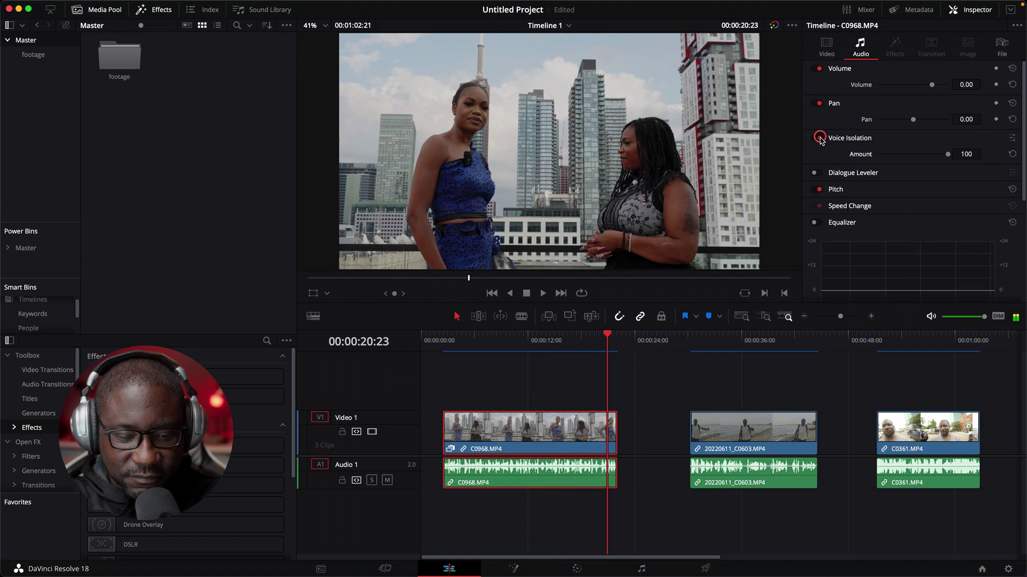
click(465, 342)
key(space)
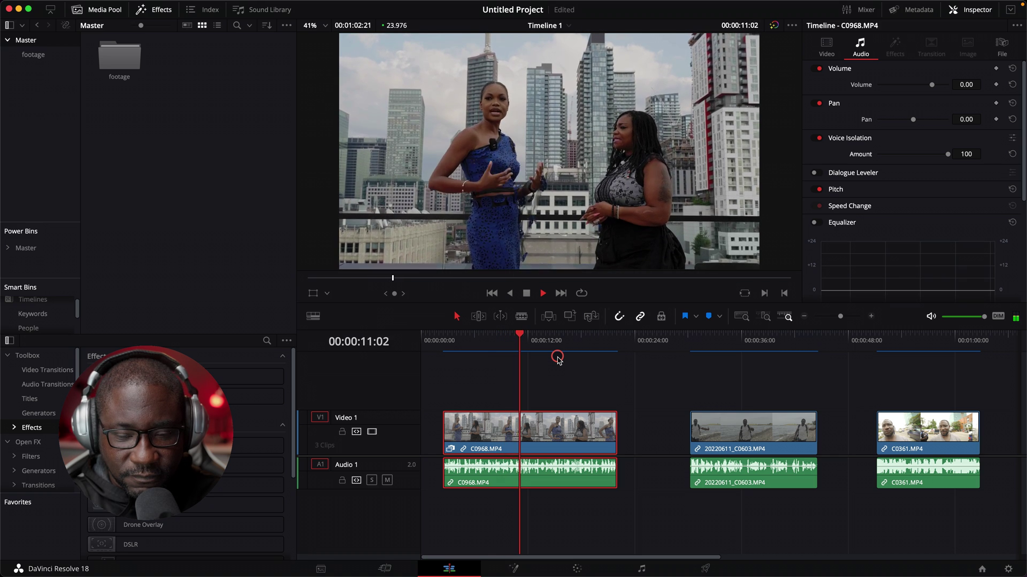
key(space)
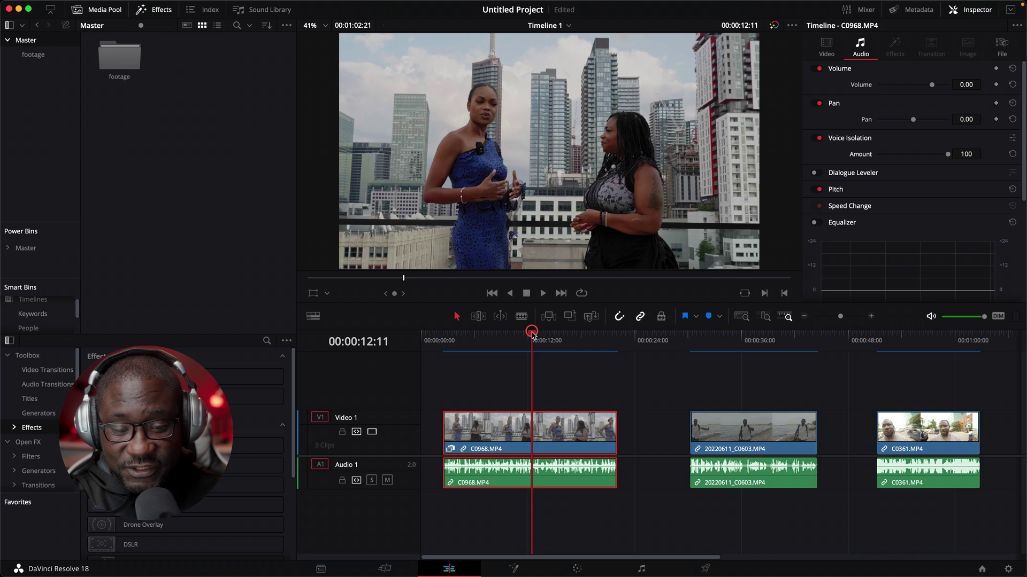
Move the playhead to the beach clip's start and play a section of it.
drag(532, 335, 672, 340)
click(735, 390)
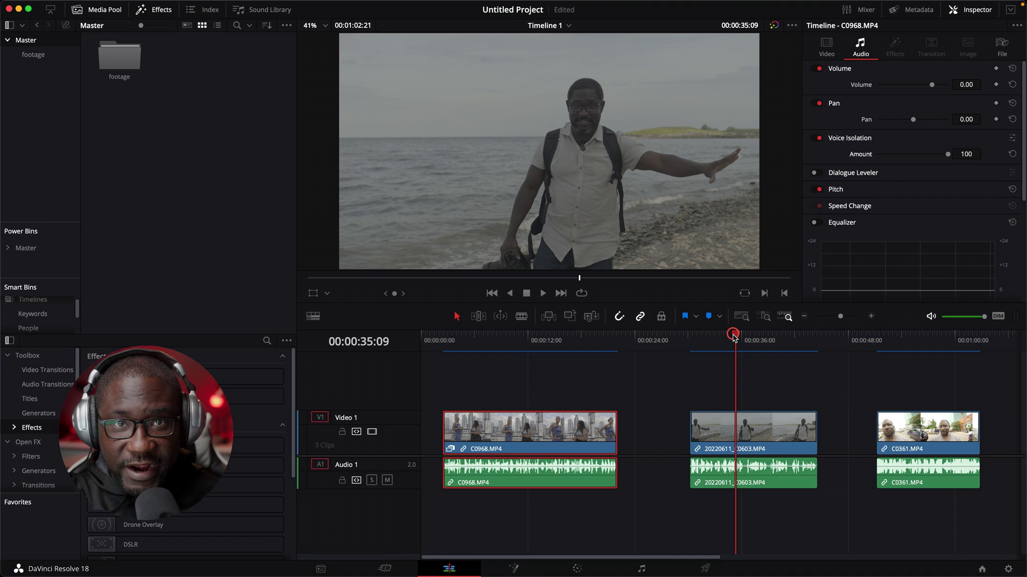
drag(733, 336, 682, 358)
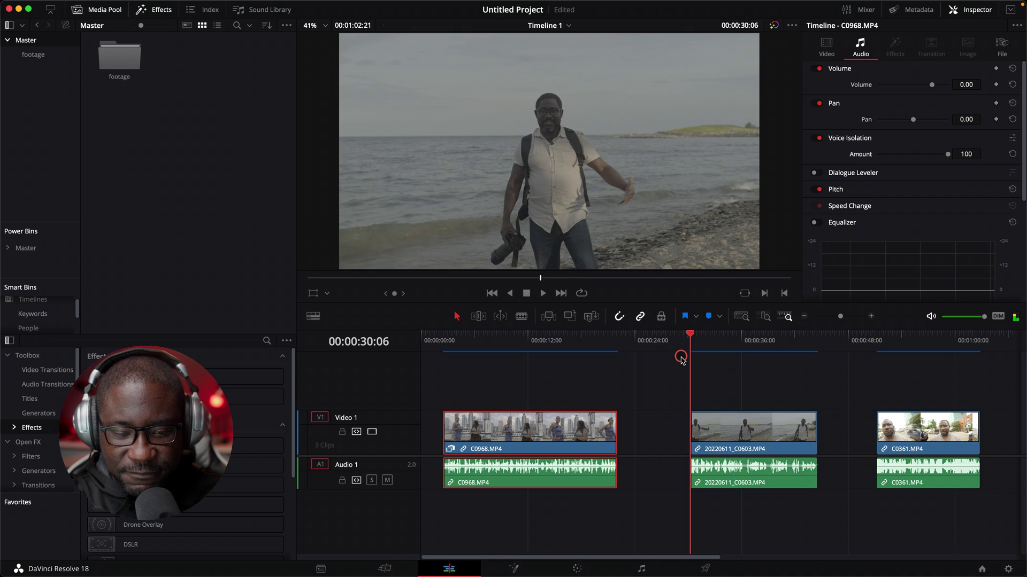
key(space)
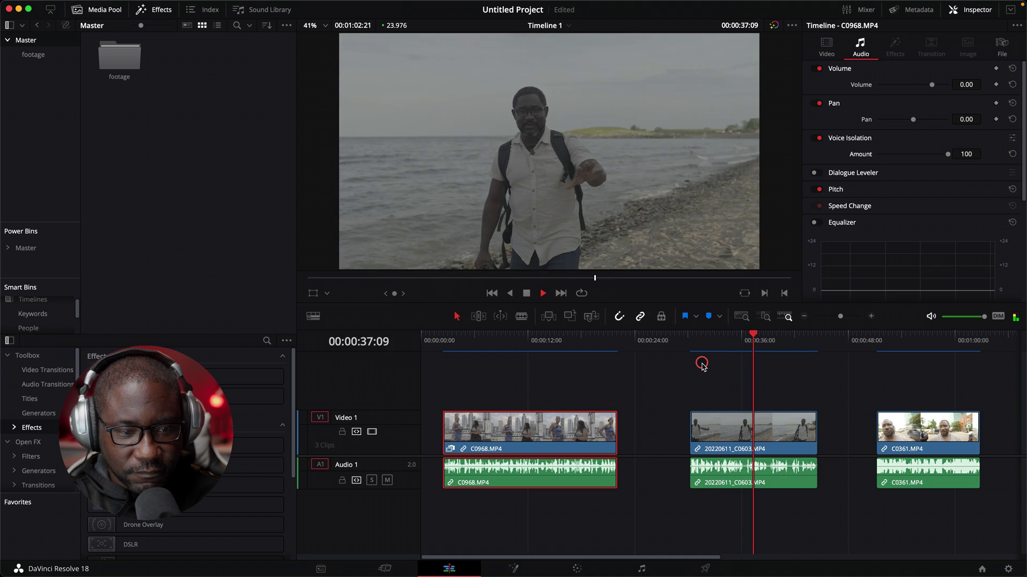
key(space)
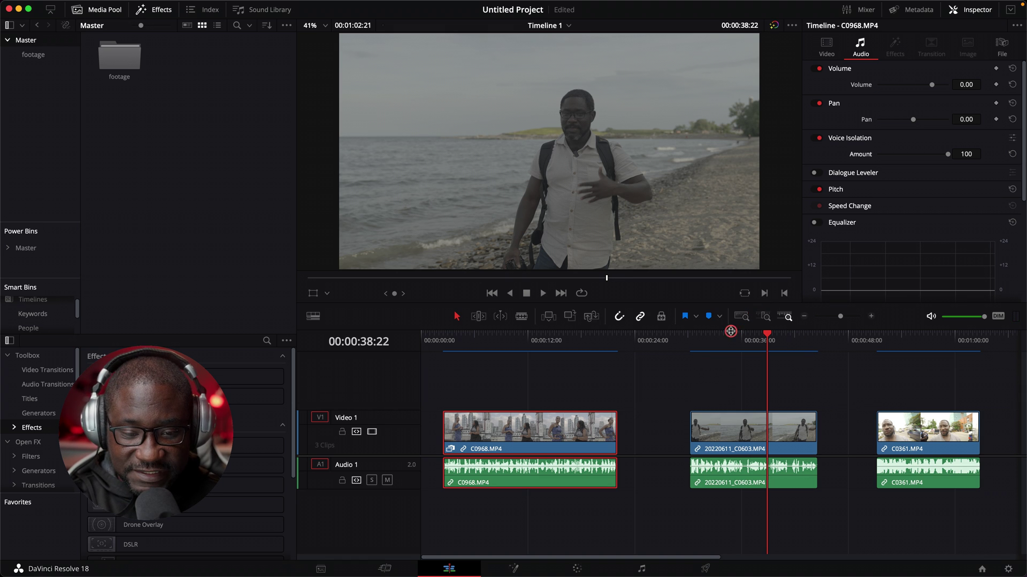
click(705, 342)
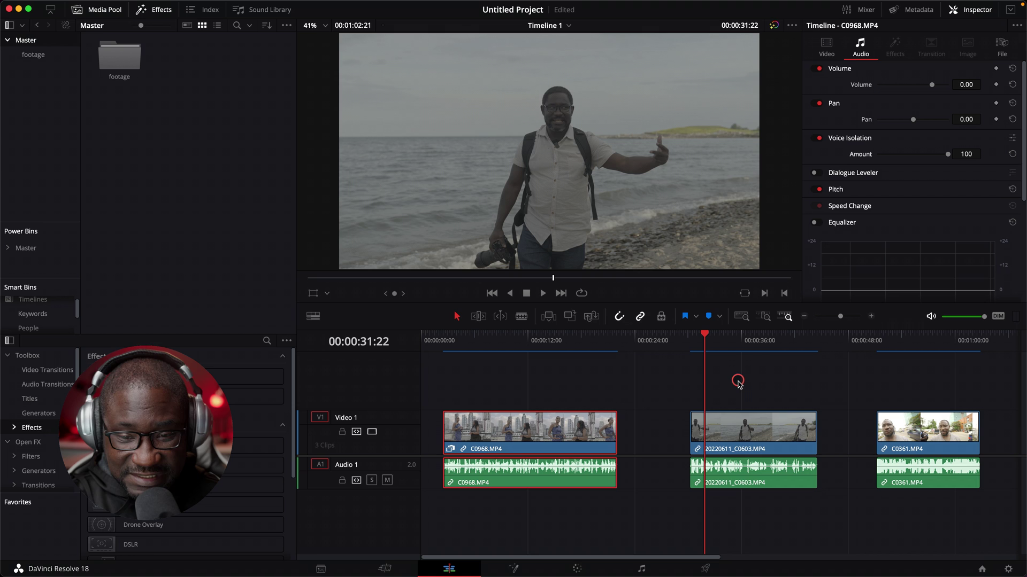
Toggle C0968's Voice Isolation off, on, and off again.
click(820, 137)
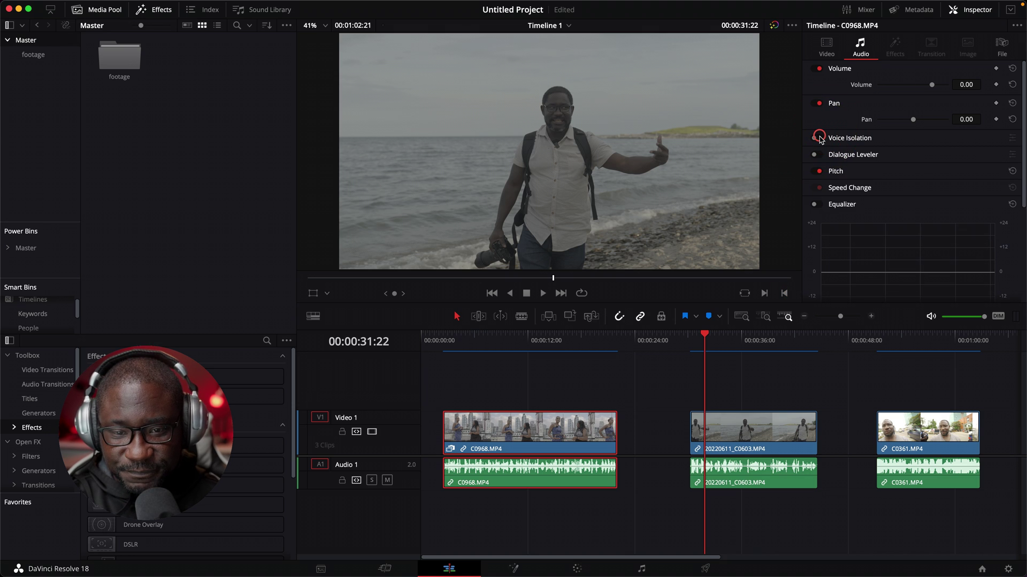
click(820, 138)
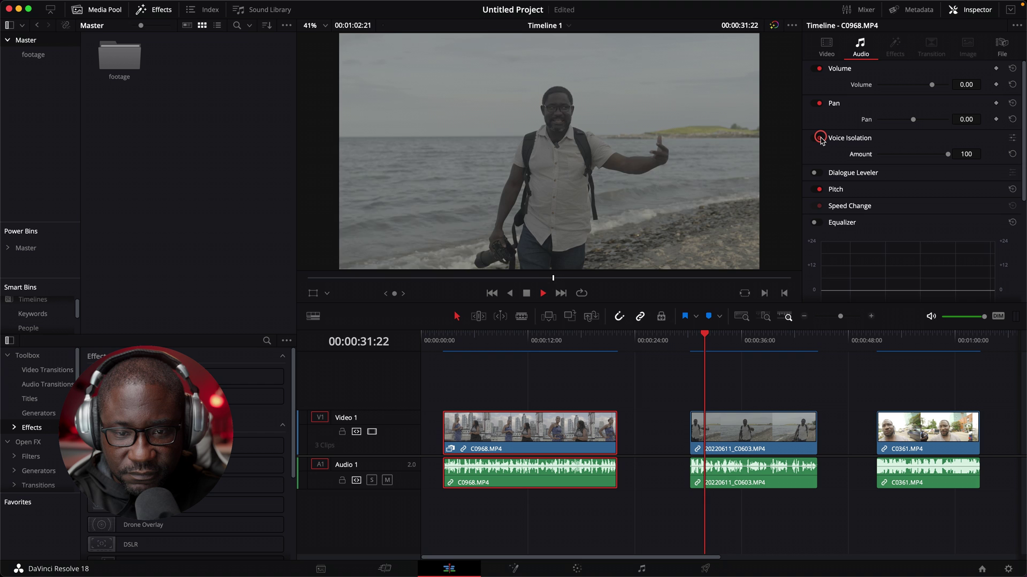
click(820, 138)
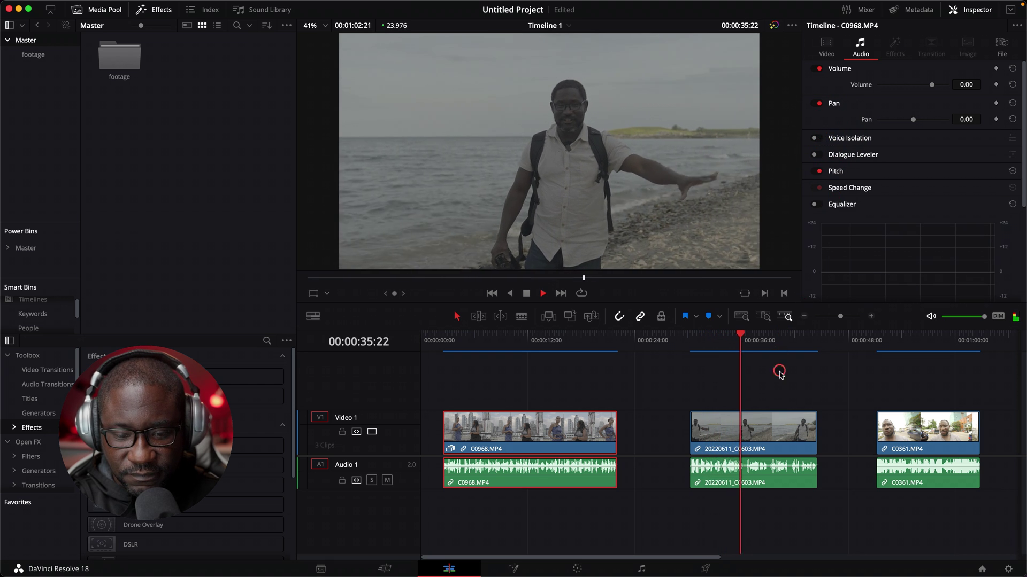
Select beach clip 20220611_C0603, enable its Voice Isolation at Amount 100, and replay part of it.
click(779, 422)
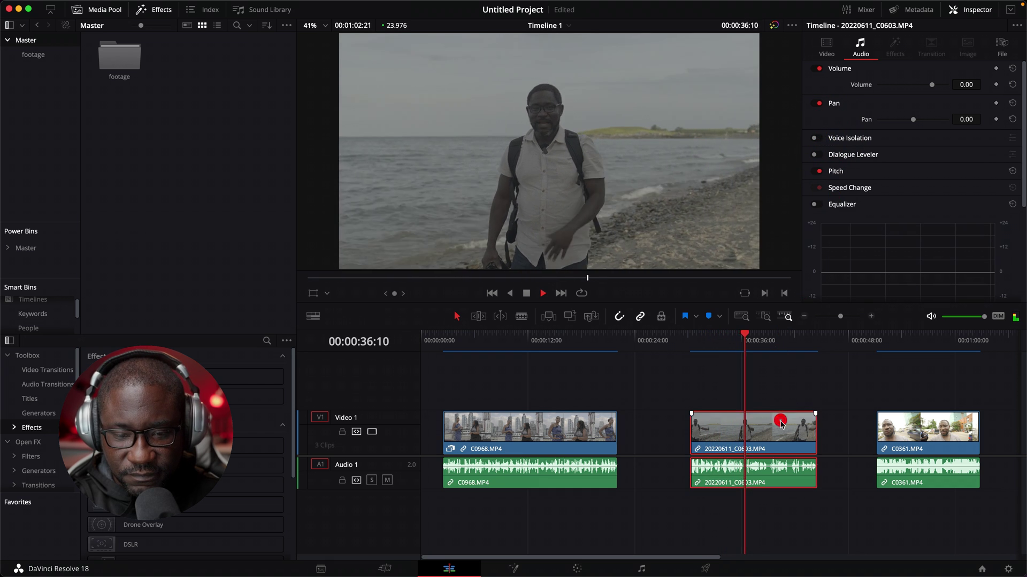
click(820, 138)
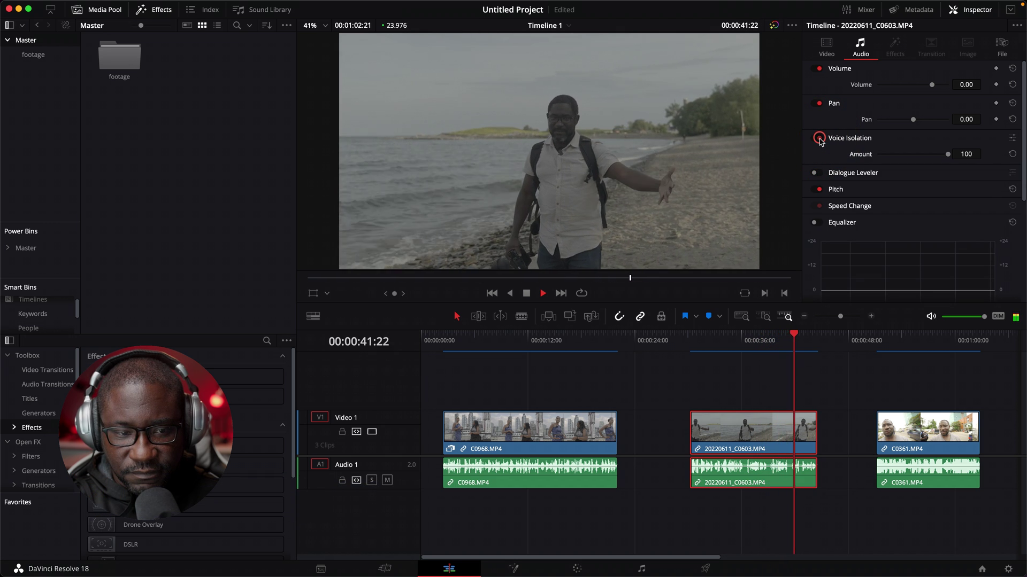
click(709, 335)
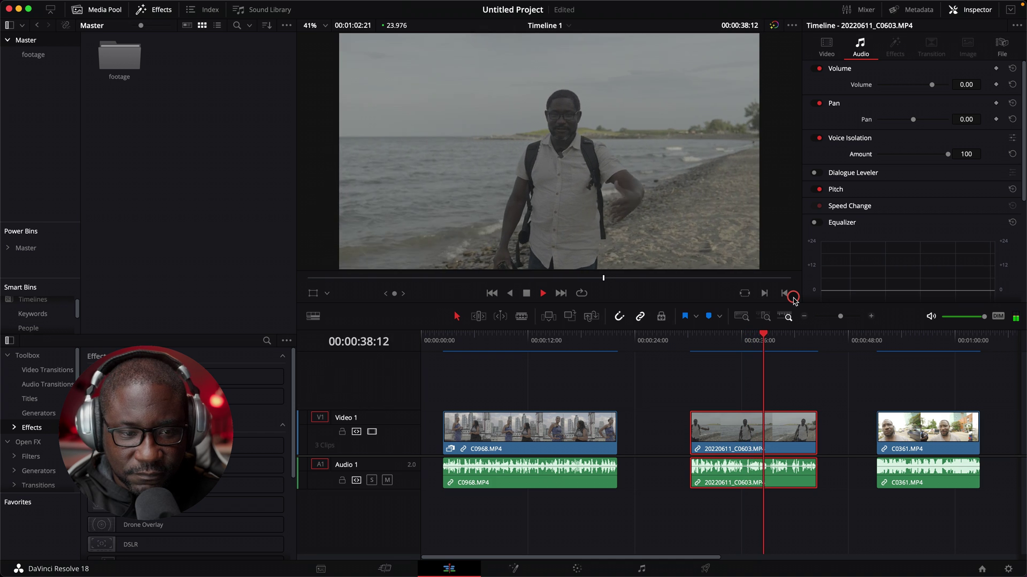
key(space)
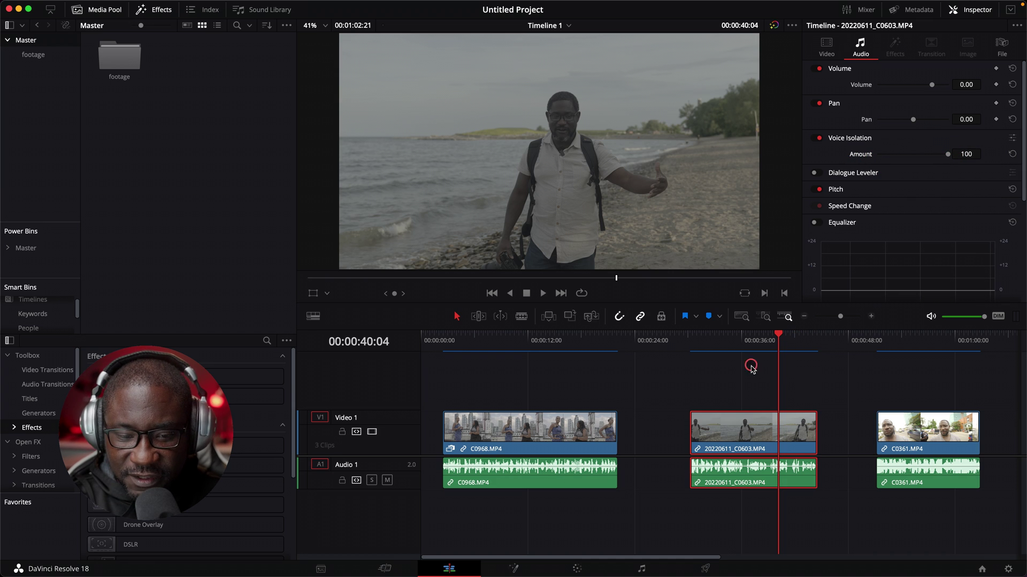
Lower the beach clip's Voice Isolation Amount to around 25 while playing it back.
click(694, 342)
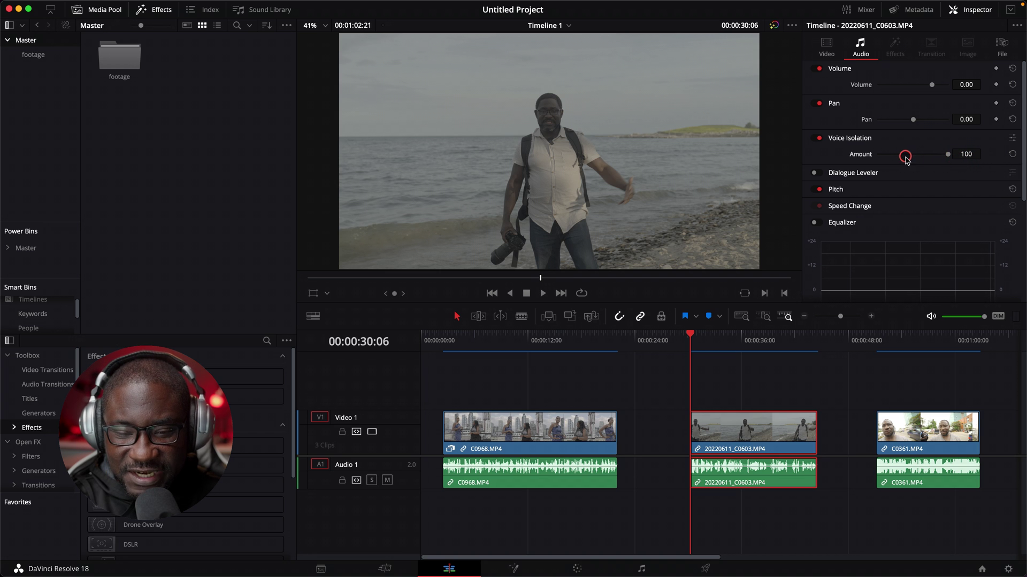
drag(953, 154, 884, 160)
key(space)
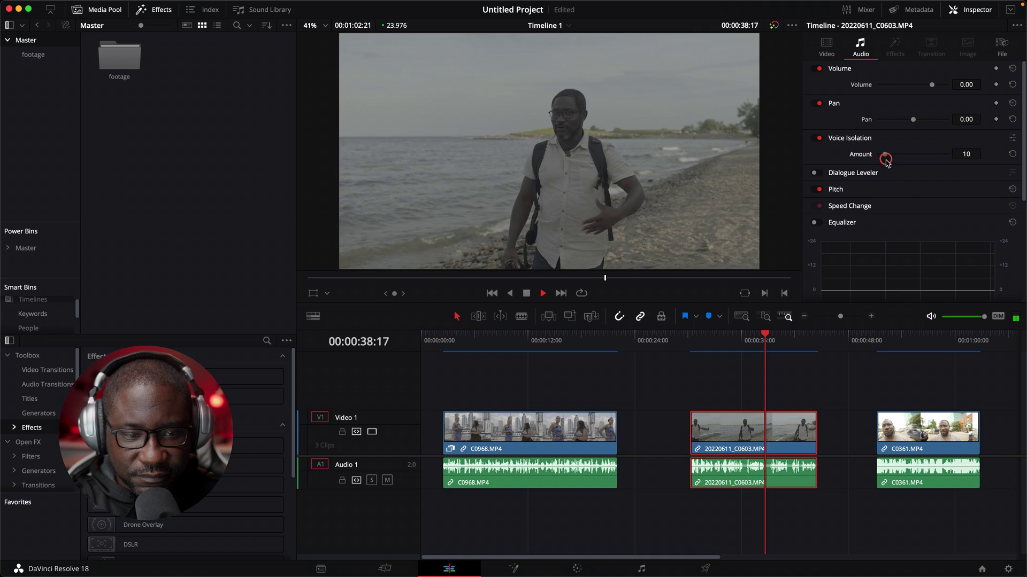
drag(886, 156, 896, 161)
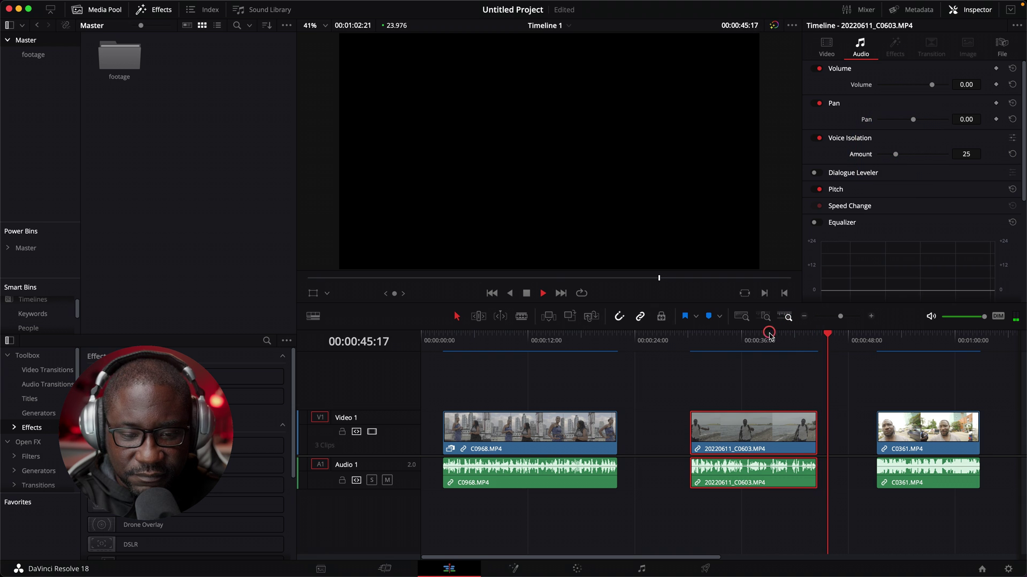
Raise the beach clip's Voice Isolation Amount from 25 to 51 and replay it.
click(707, 342)
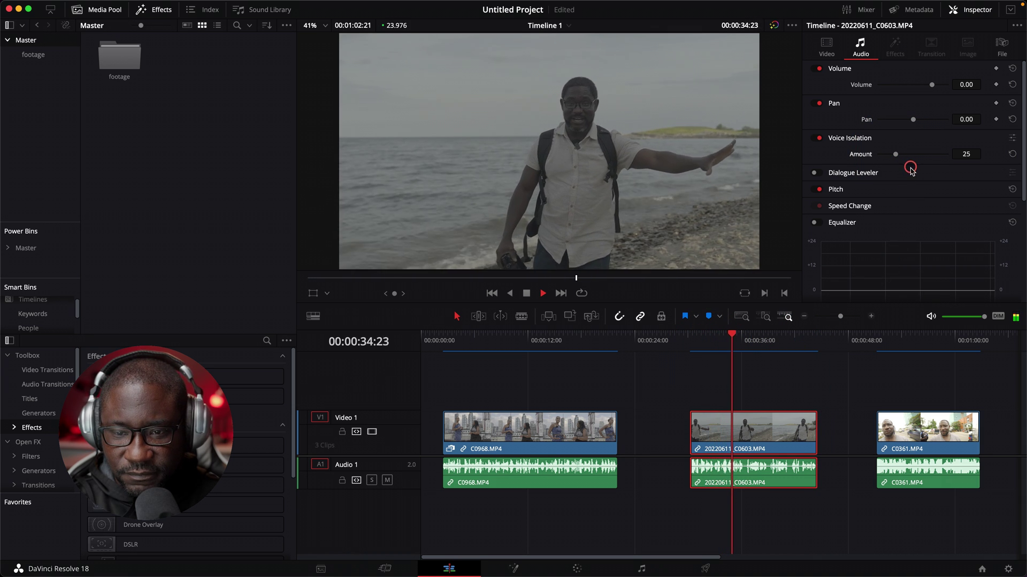
drag(896, 155, 914, 155)
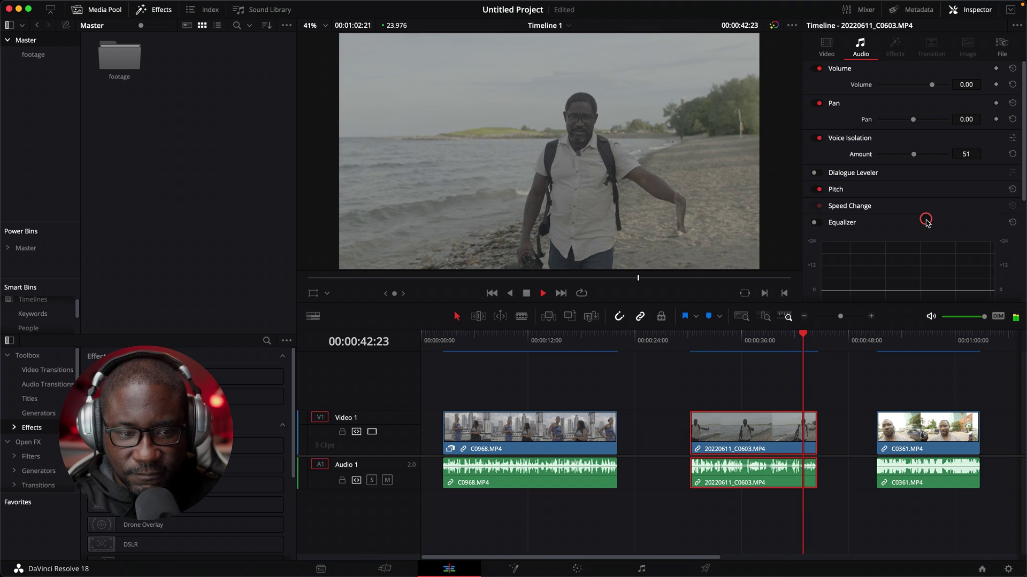
key(space)
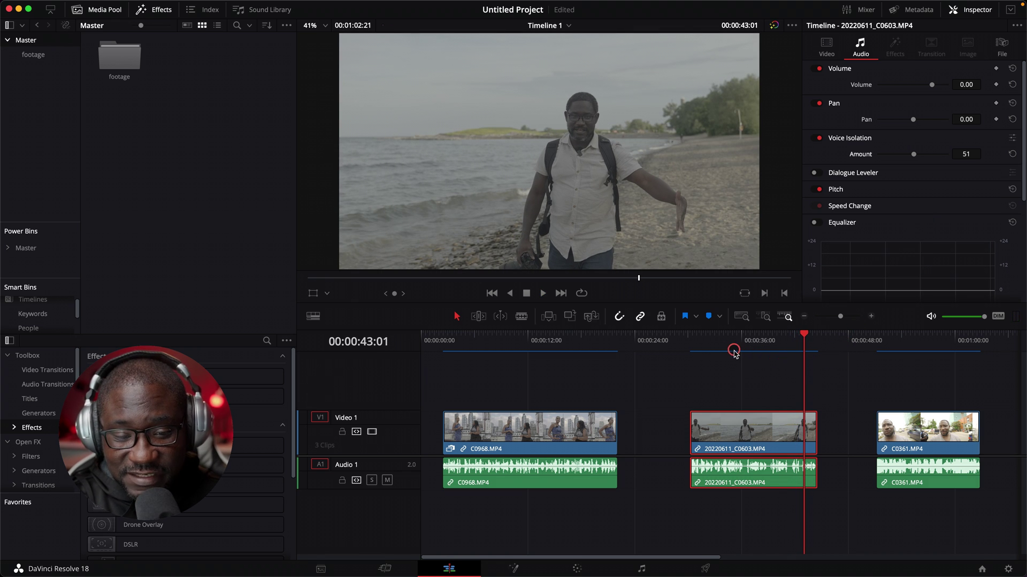
click(709, 345)
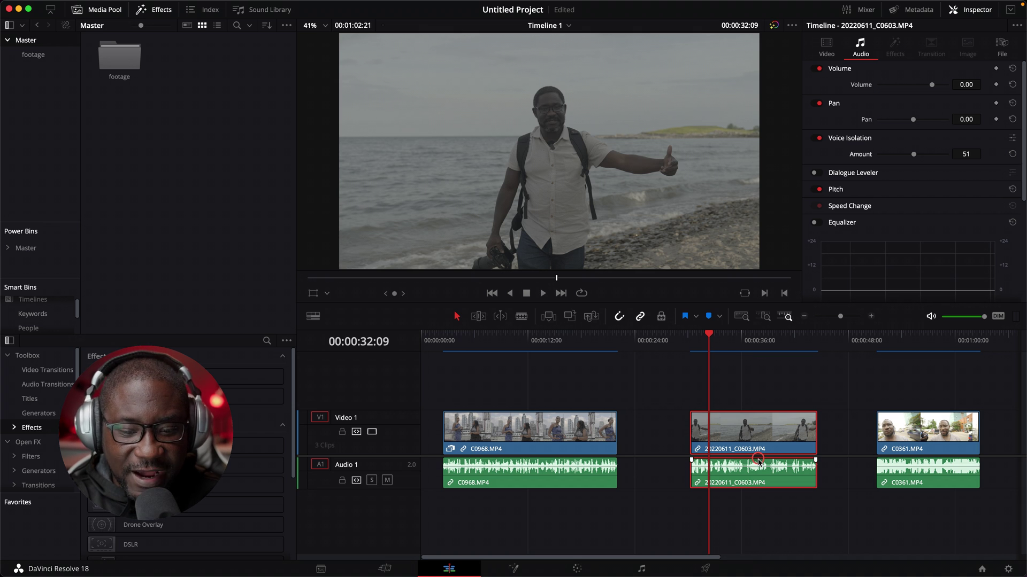
Select clip C0361 and play it from 00:00:54:03.
click(919, 336)
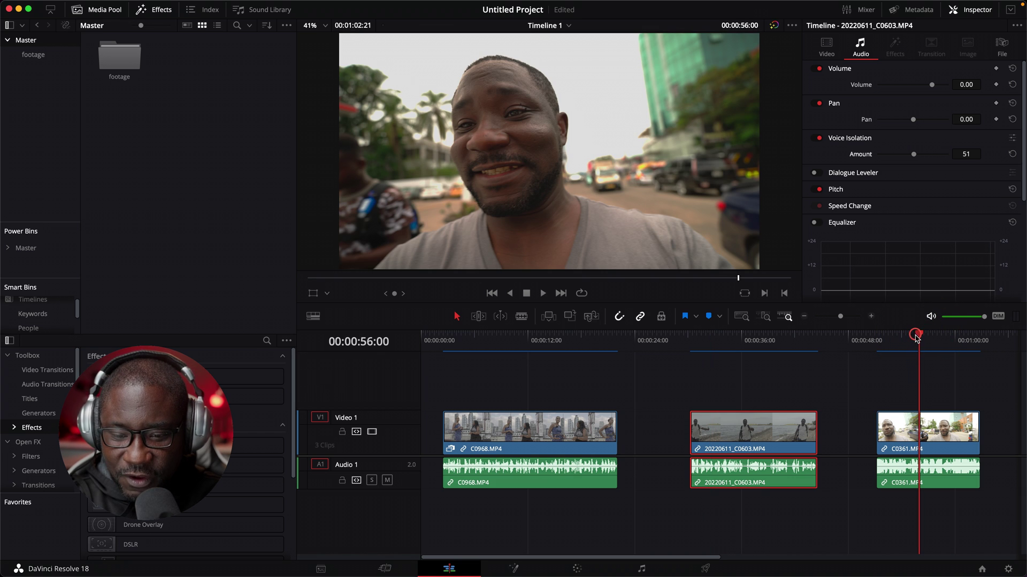
drag(917, 336, 903, 342)
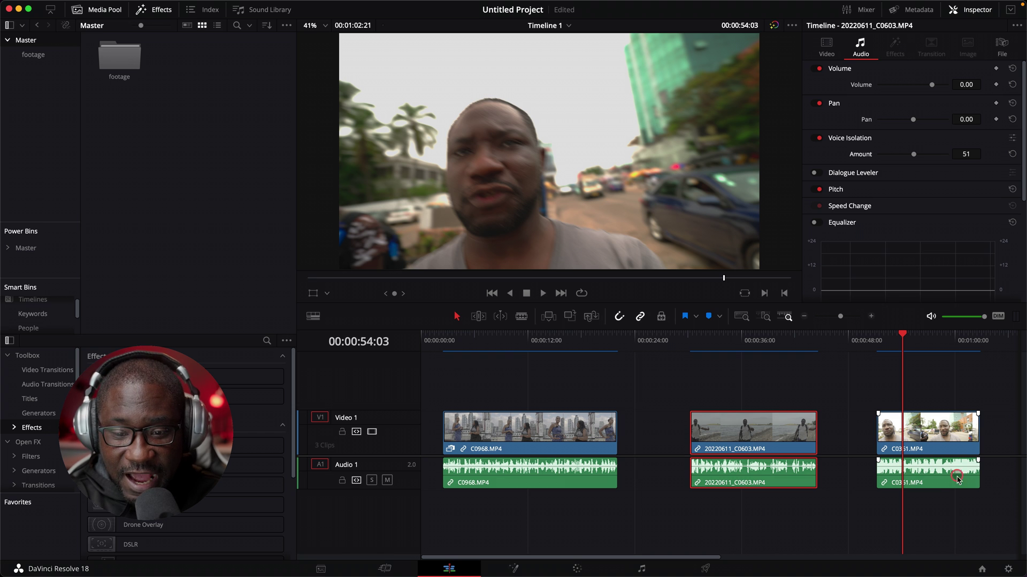
click(929, 431)
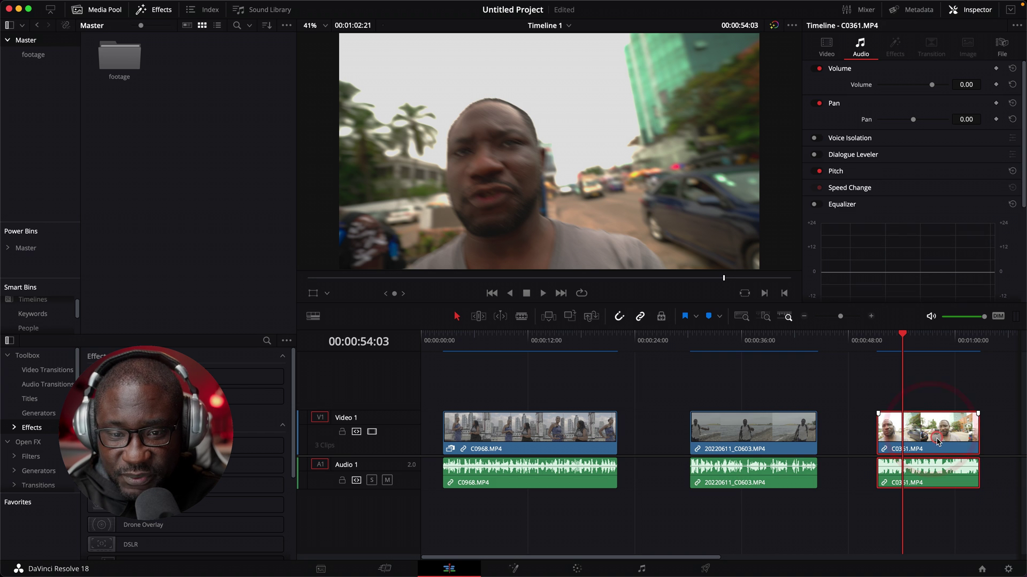
key(space)
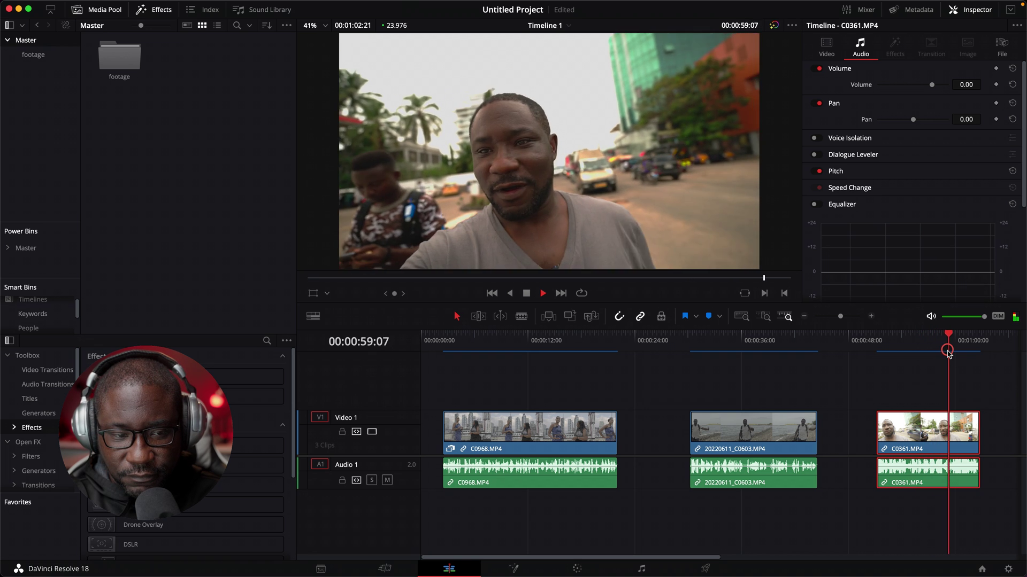
key(space)
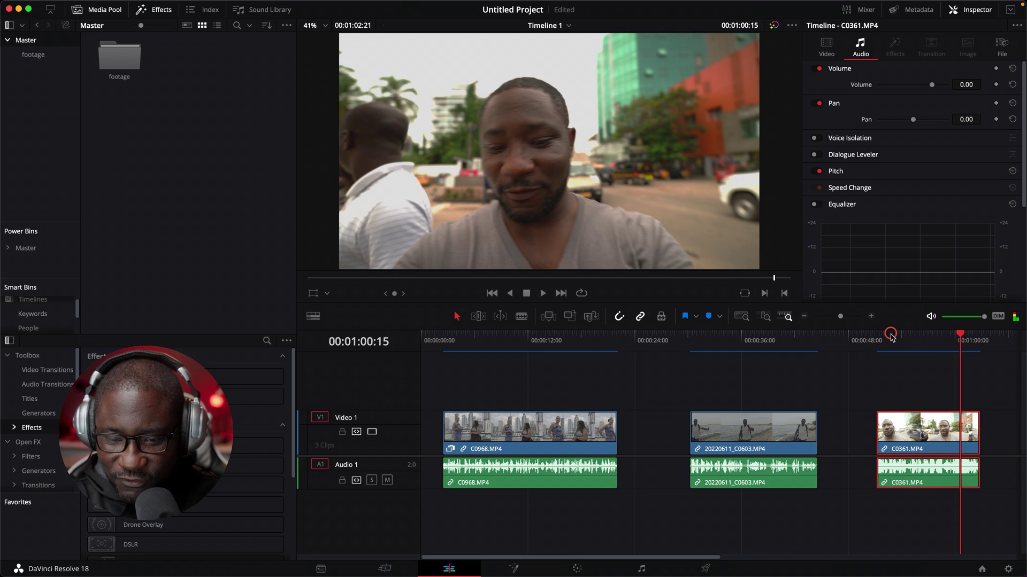
Replay C0361 from 00:00:52:18 and again from 00:00:52:11.
click(891, 335)
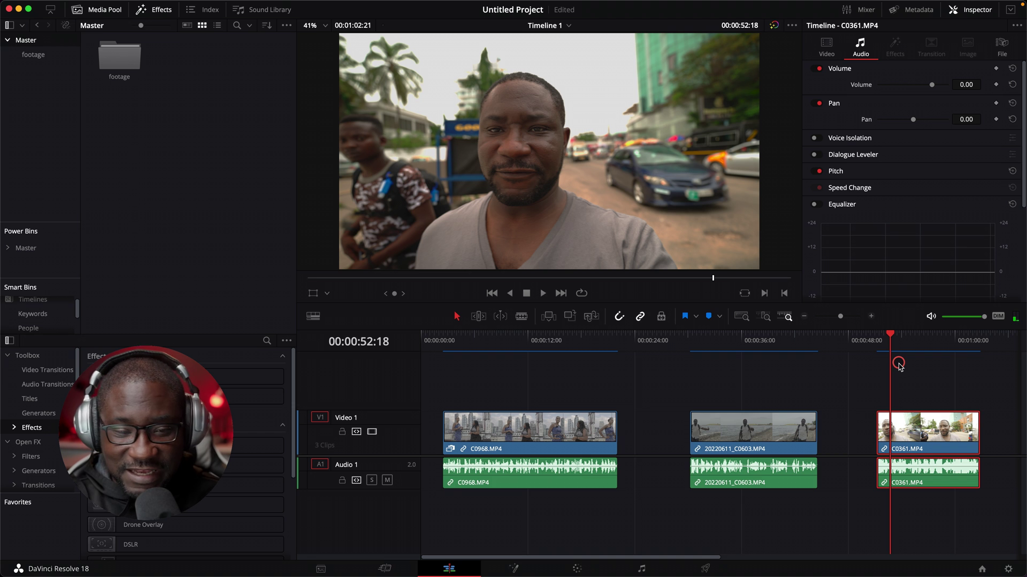
key(space)
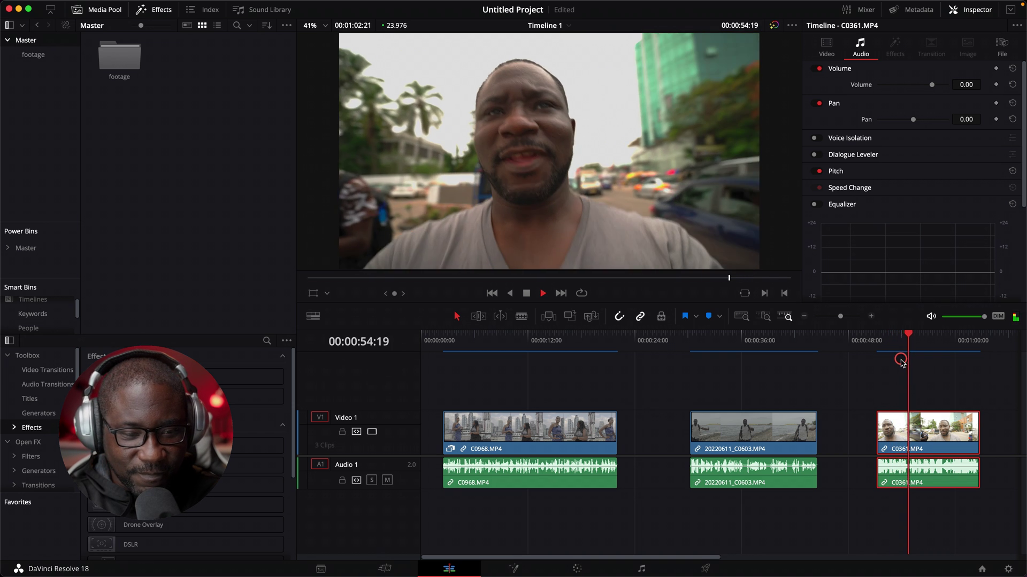
key(space)
click(887, 339)
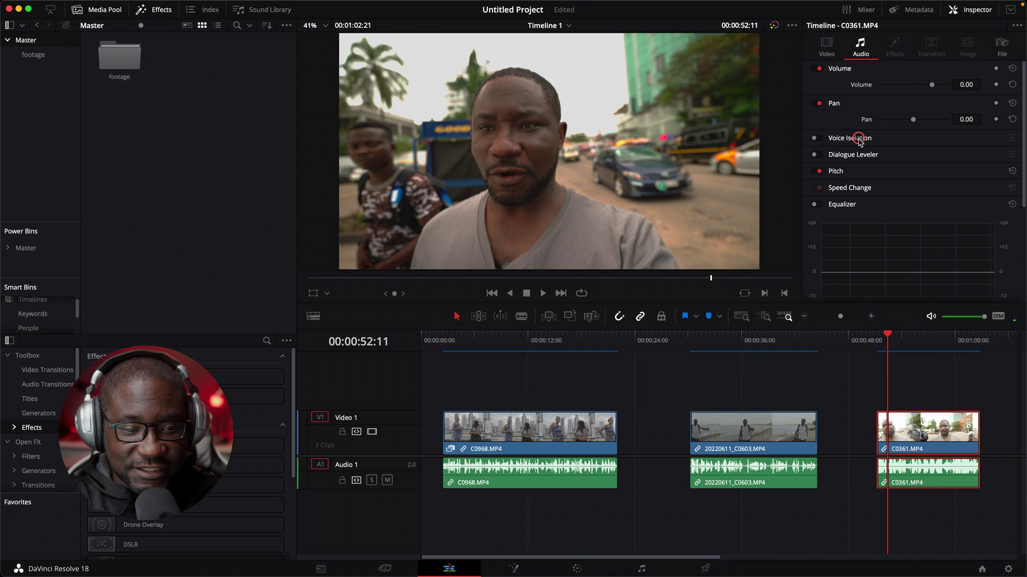
key(space)
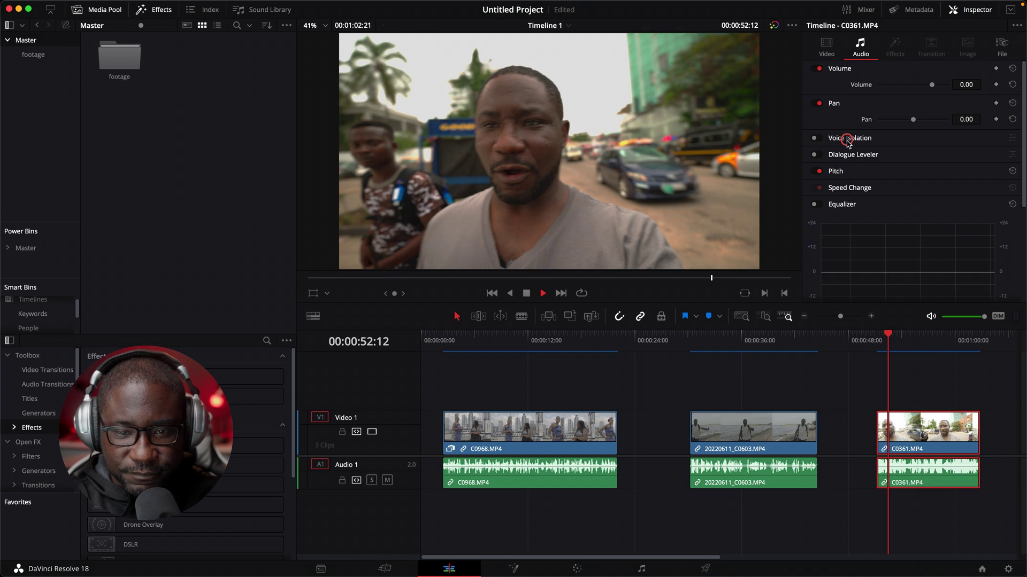
Enable Voice Isolation on C0361 and play it from 00:00:51:05 to near its end.
click(822, 137)
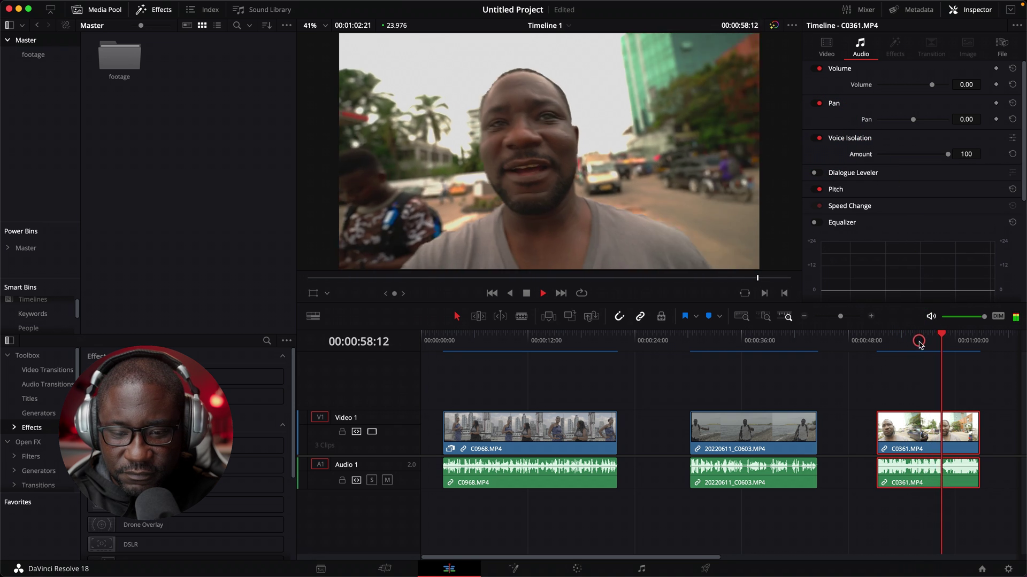
click(877, 345)
key(space)
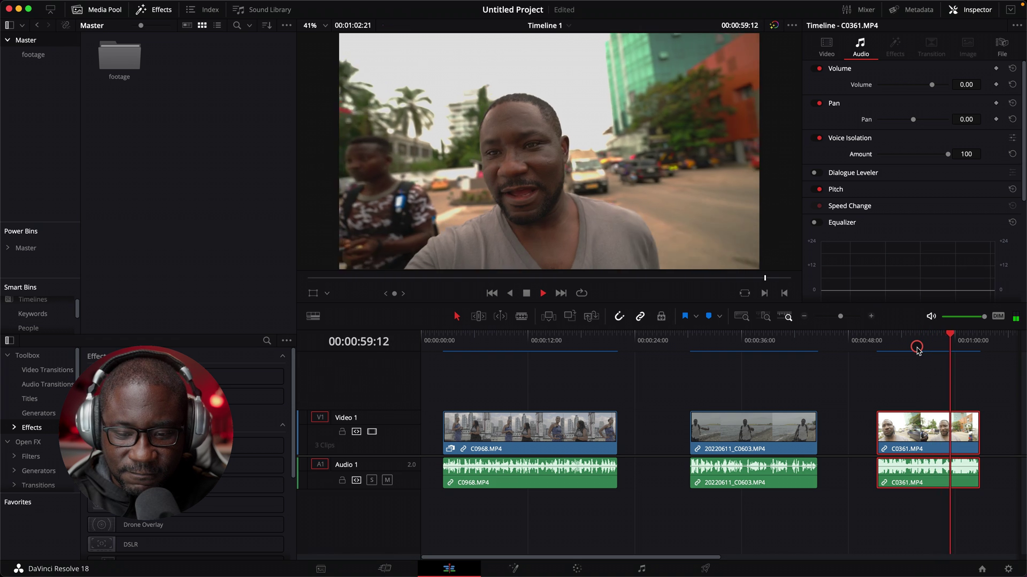
key(space)
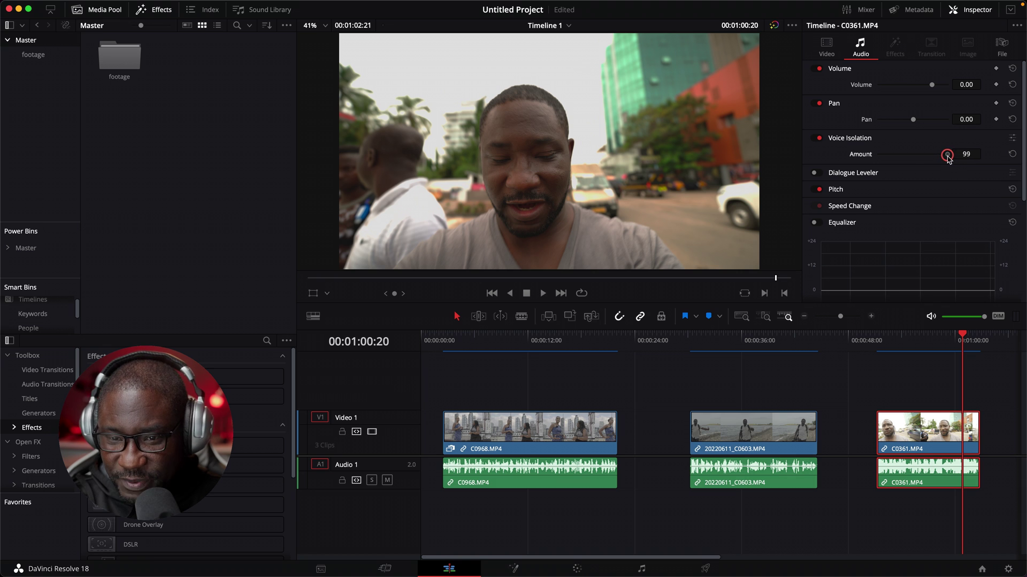
Lower C0361's Voice Isolation Amount to about 60 and replay the clip from 00:00:52:12.
drag(948, 159, 921, 162)
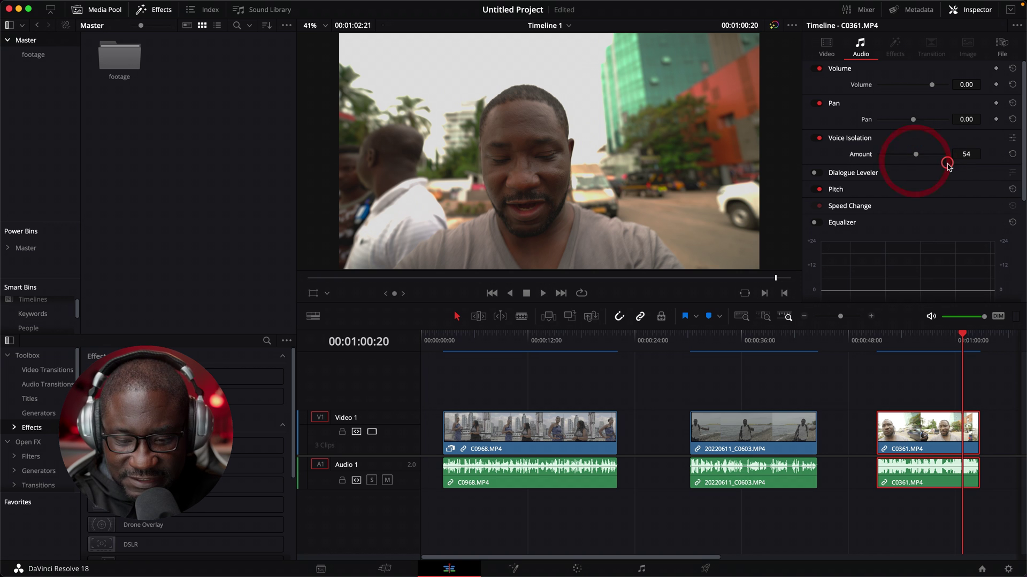
click(889, 348)
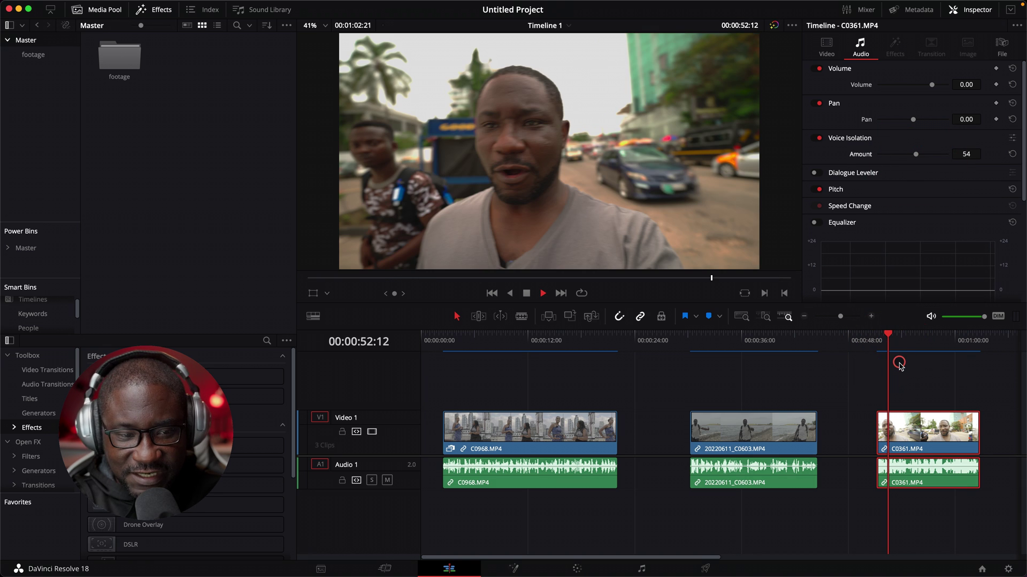
key(space)
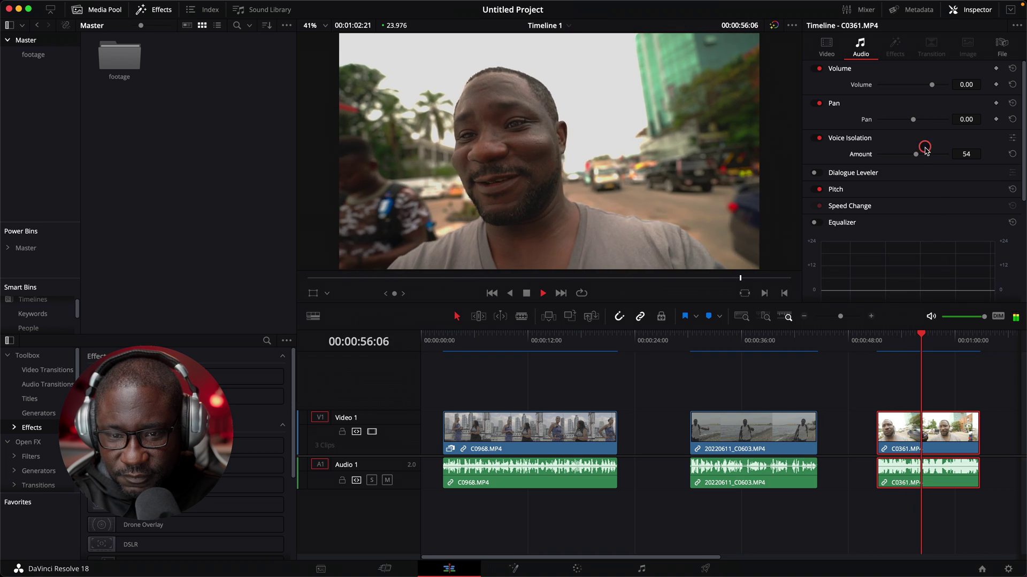
drag(918, 154, 919, 156)
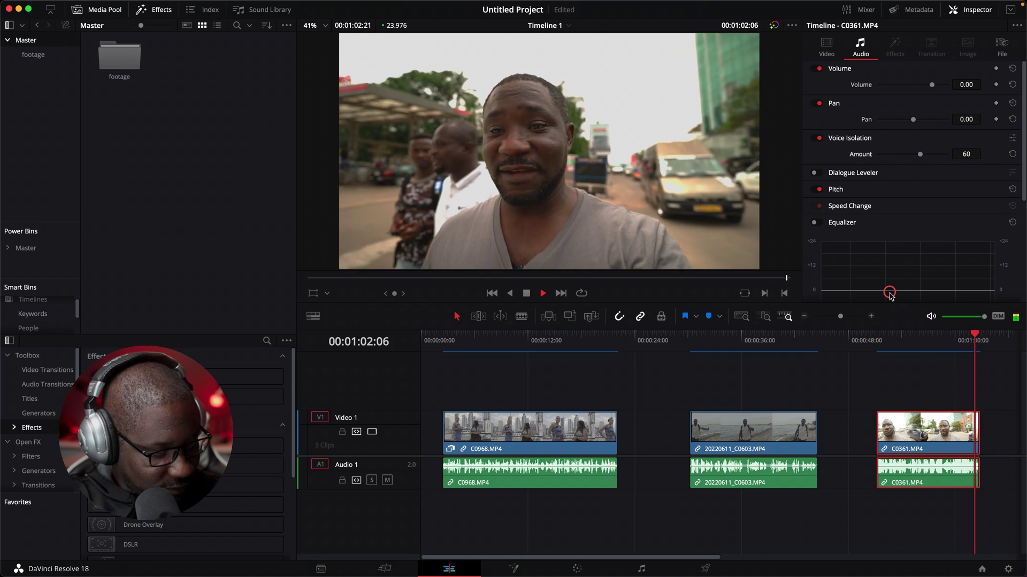
click(892, 352)
click(893, 346)
key(space)
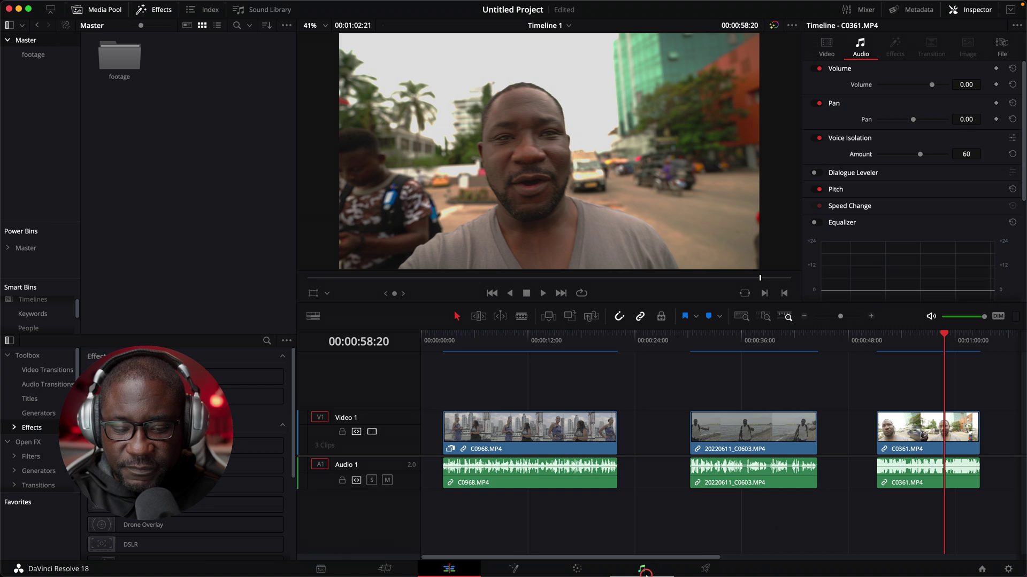
On the Fairlight page, enable Voice Isolation as an Audio 1 track effect and open its settings.
click(647, 569)
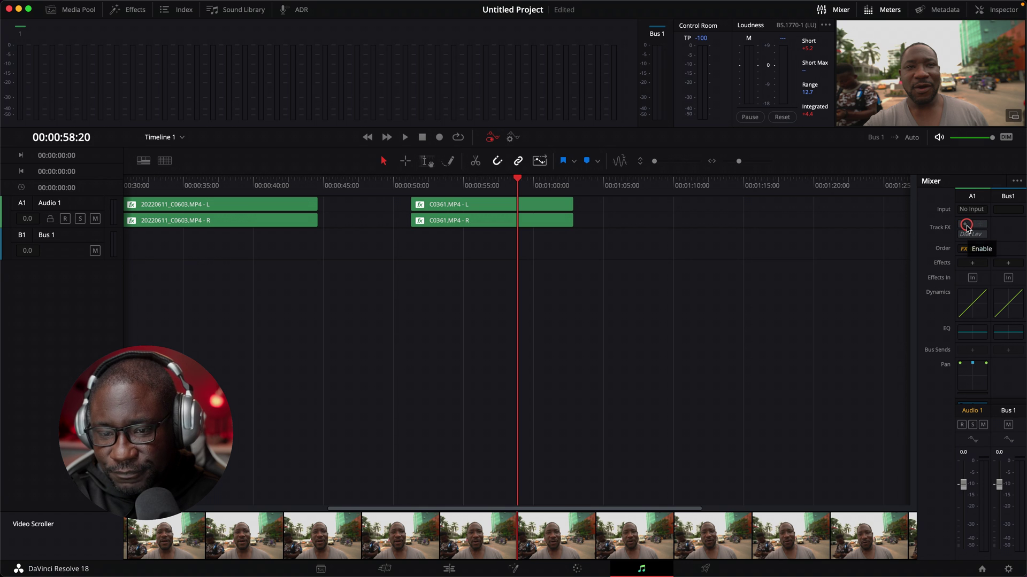
click(966, 224)
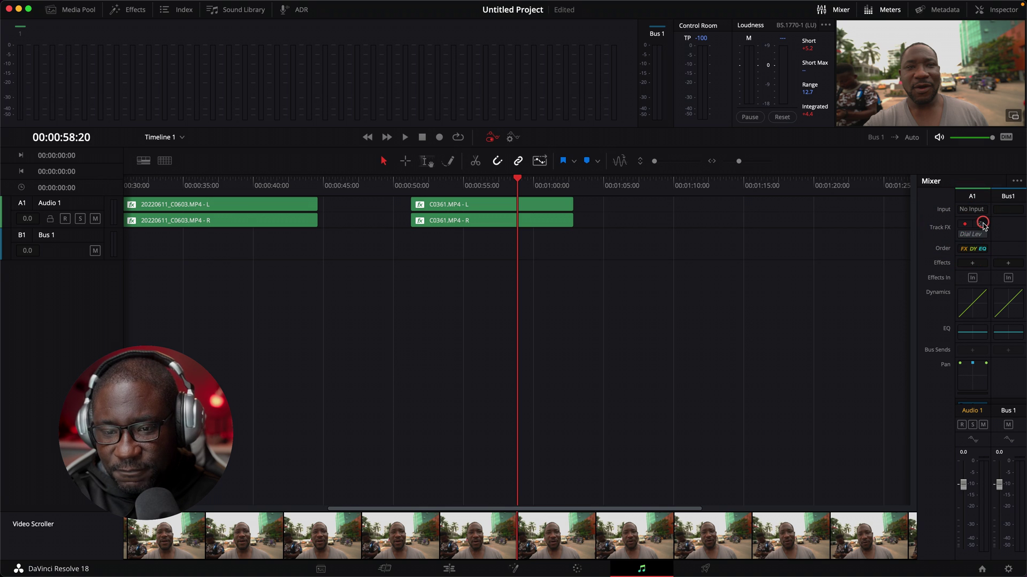
click(982, 225)
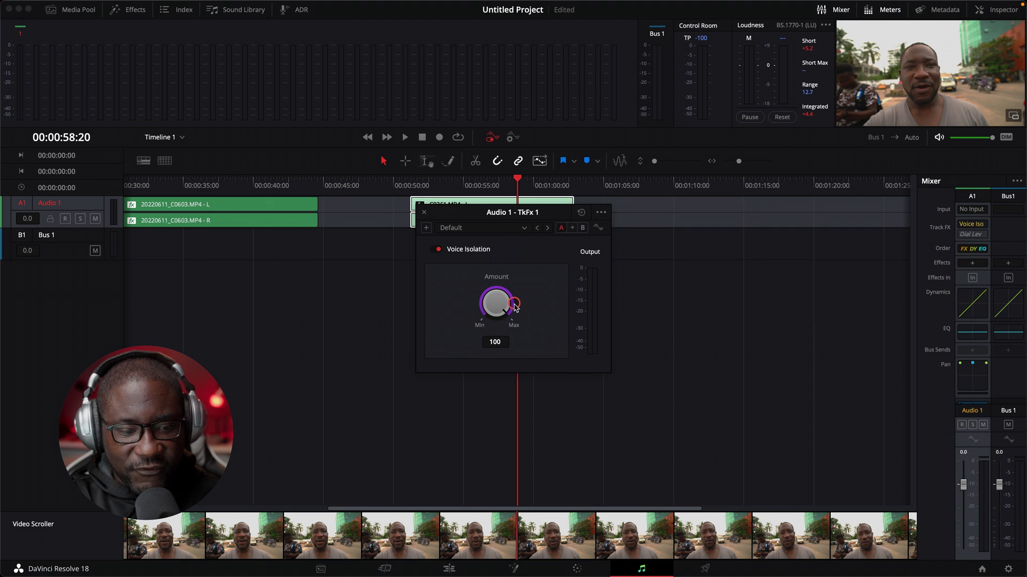
Drag the Audio 1 track's Voice Isolation Amount knob down toward 61.
mouse_move(515, 305)
mouse_down()
mouse_move(509, 286)
mouse_move(490, 289)
mouse_move(456, 316)
mouse_move(487, 293)
mouse_move(513, 298)
mouse_up()
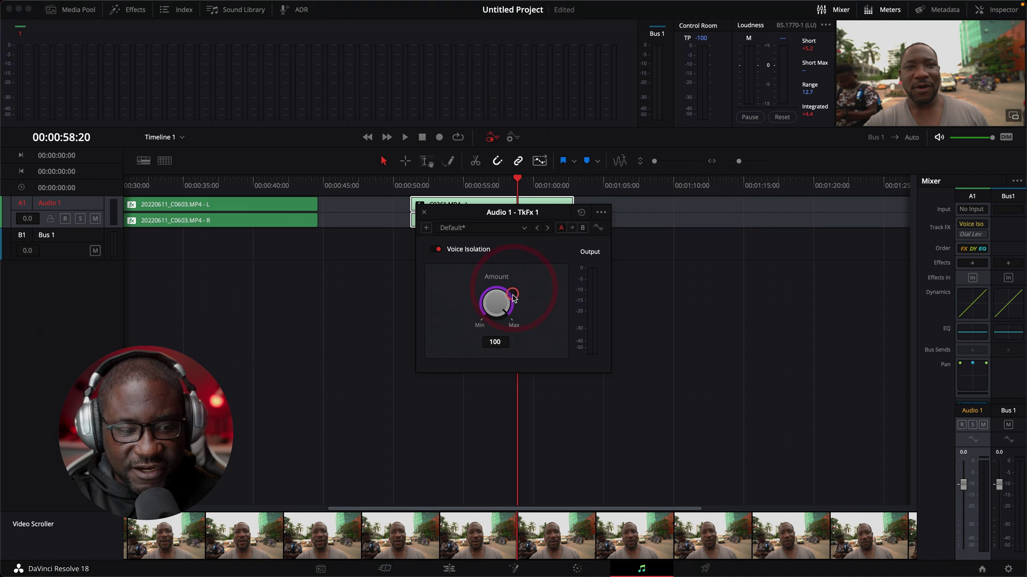